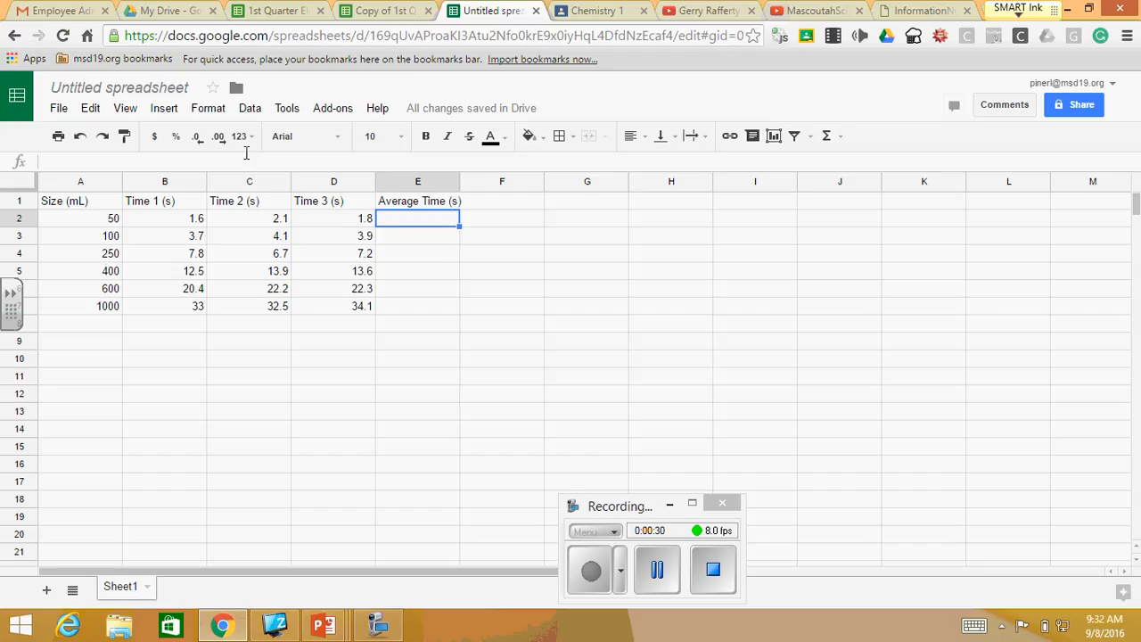
- Calculate the average of B2:D2 in cell E2 with the AVERAGE function and fill the formula down to E7
{"action": "left_click", "coordinate": [164, 110]}
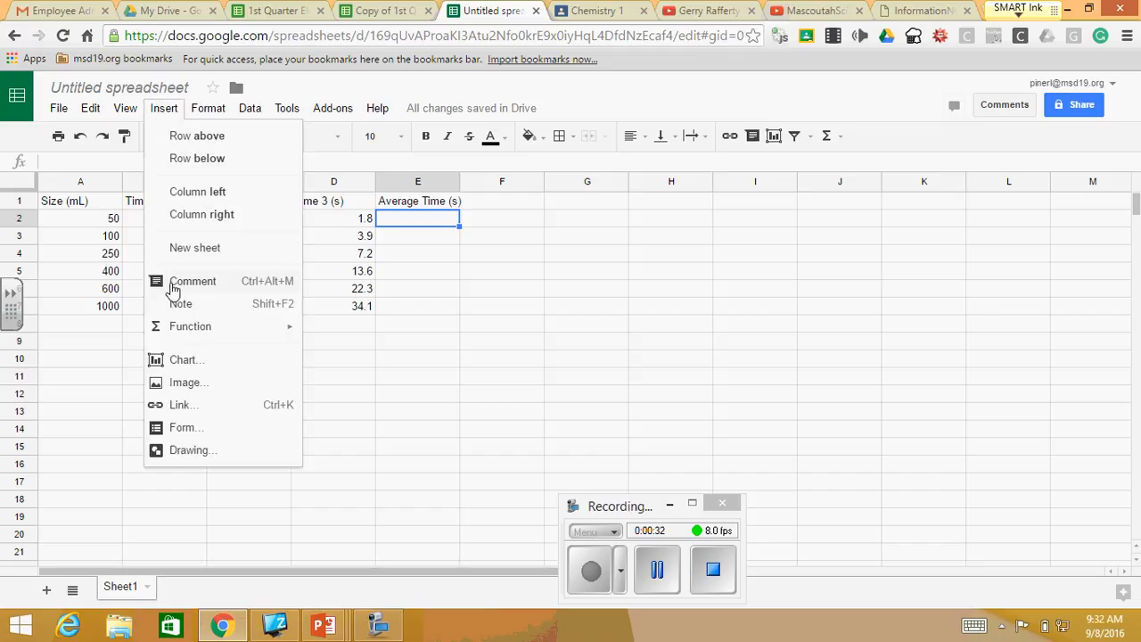
{"action": "mouse_move", "coordinate": [185, 336]}
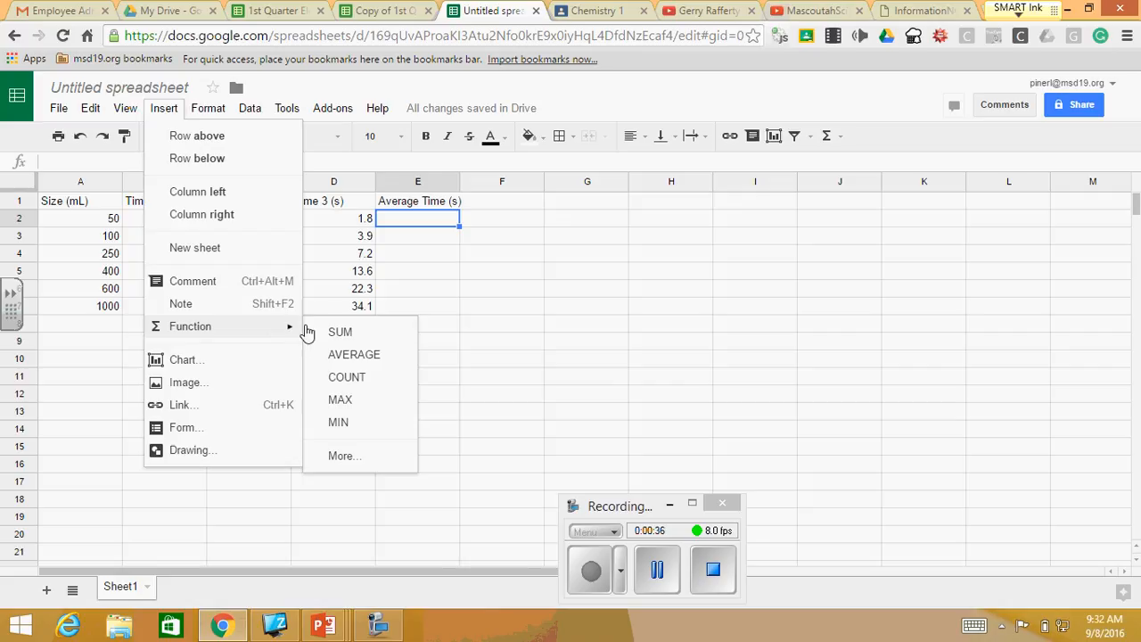
{"action": "left_click", "coordinate": [354, 356]}
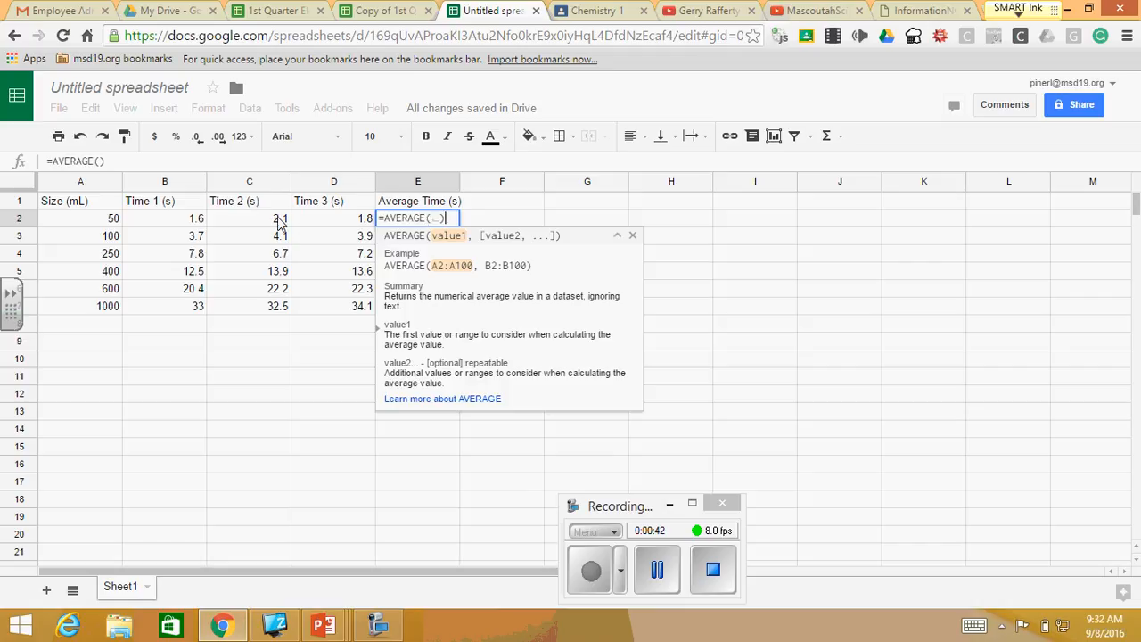
{"action": "left_click_drag", "start_coordinate": [183, 223], "coordinate": [339, 226]}
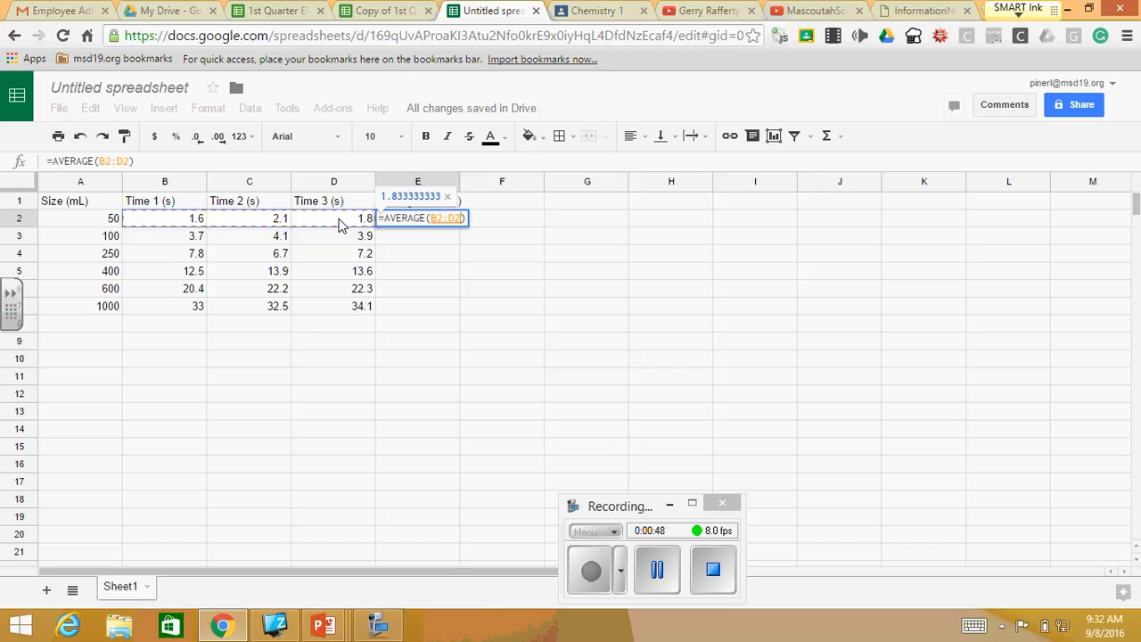
{"action": "key", "text": "Return"}
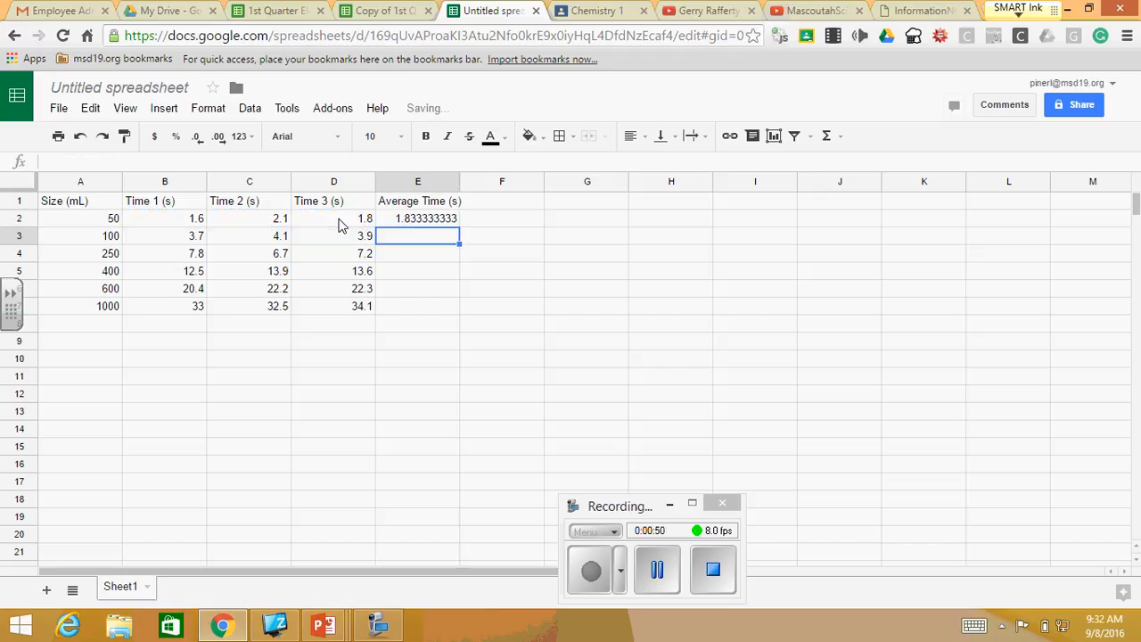
{"action": "left_click", "coordinate": [431, 225]}
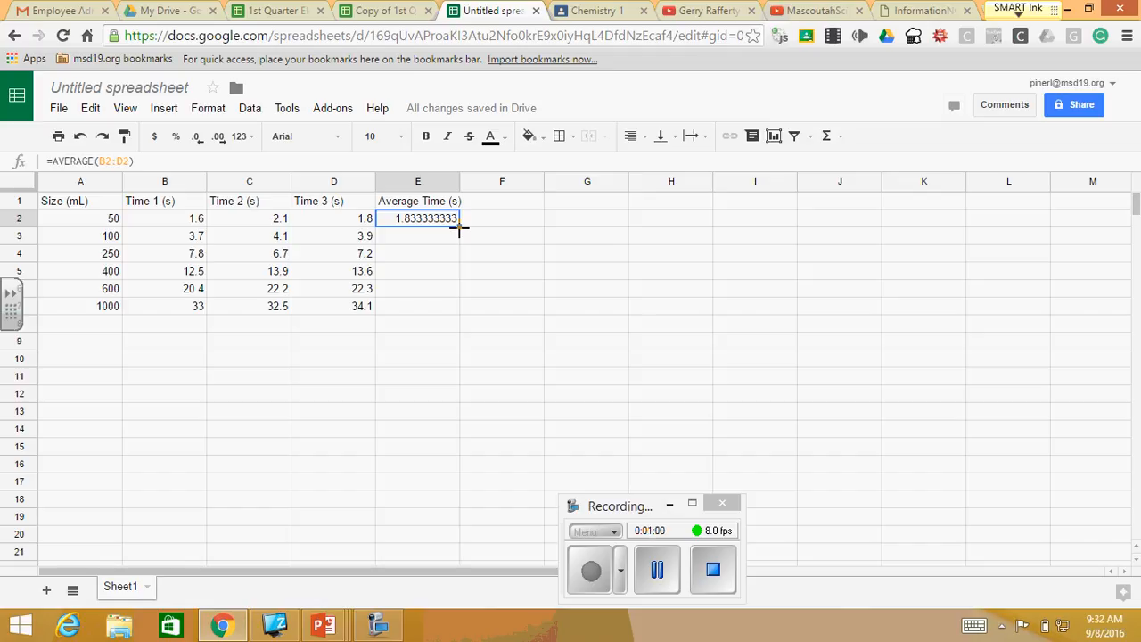
{"action": "left_click_drag", "start_coordinate": [459, 228], "coordinate": [449, 306]}
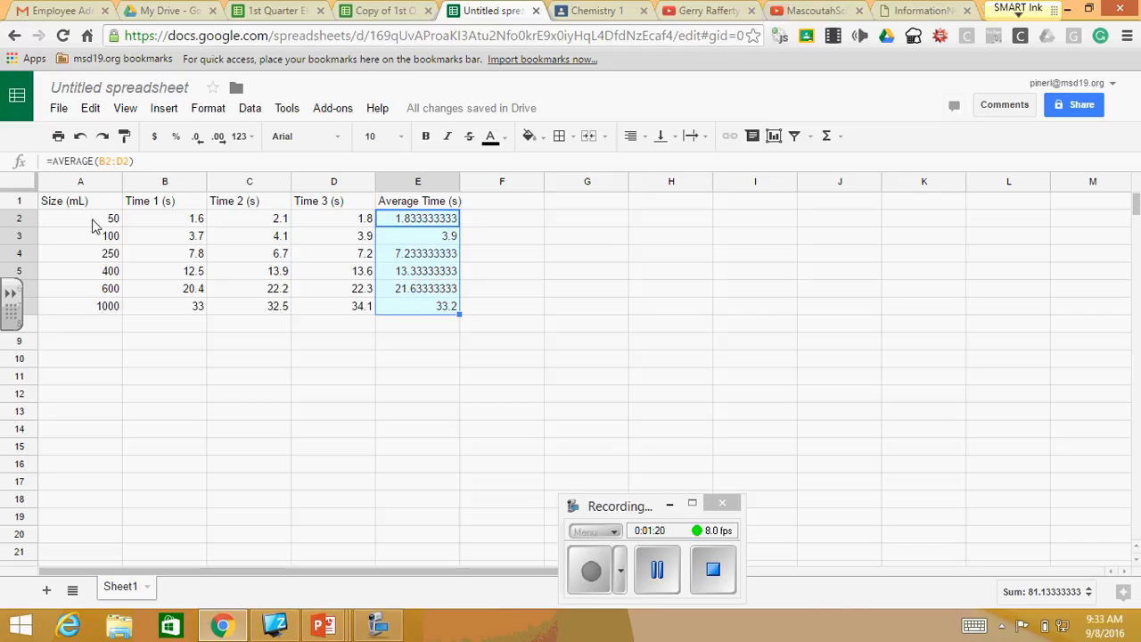
- Start a scatter chart from the beaker sizes in A2:A7 and the average times in E2:E7
{"action": "left_click_drag", "start_coordinate": [93, 225], "coordinate": [100, 316]}
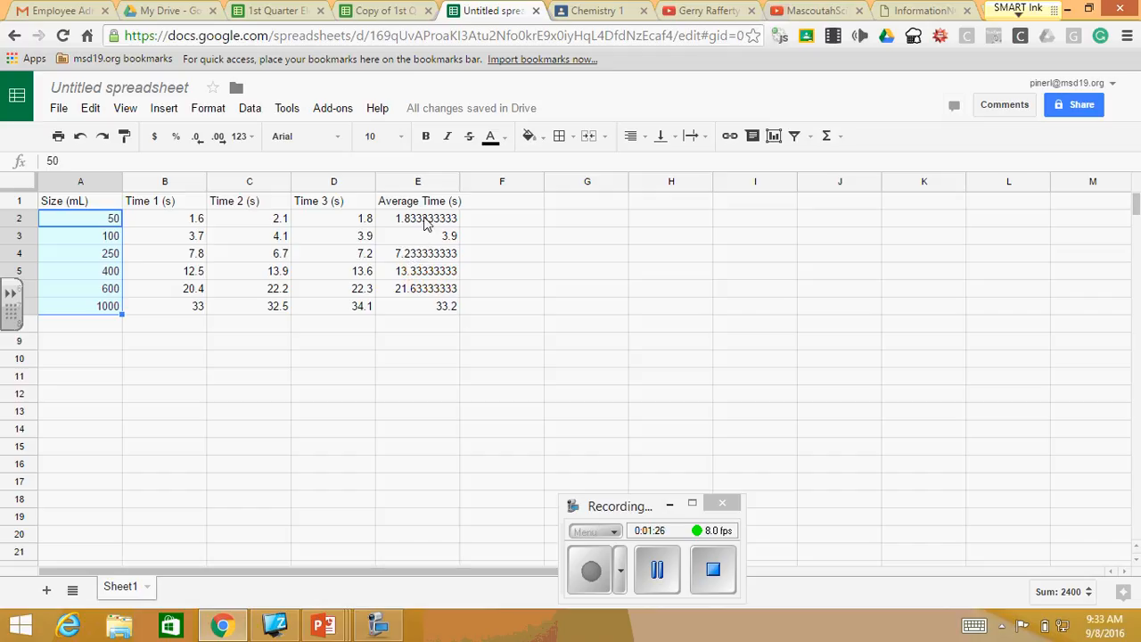
{"action": "left_click_drag", "start_coordinate": [425, 223], "coordinate": [437, 308], "text": "ctrl"}
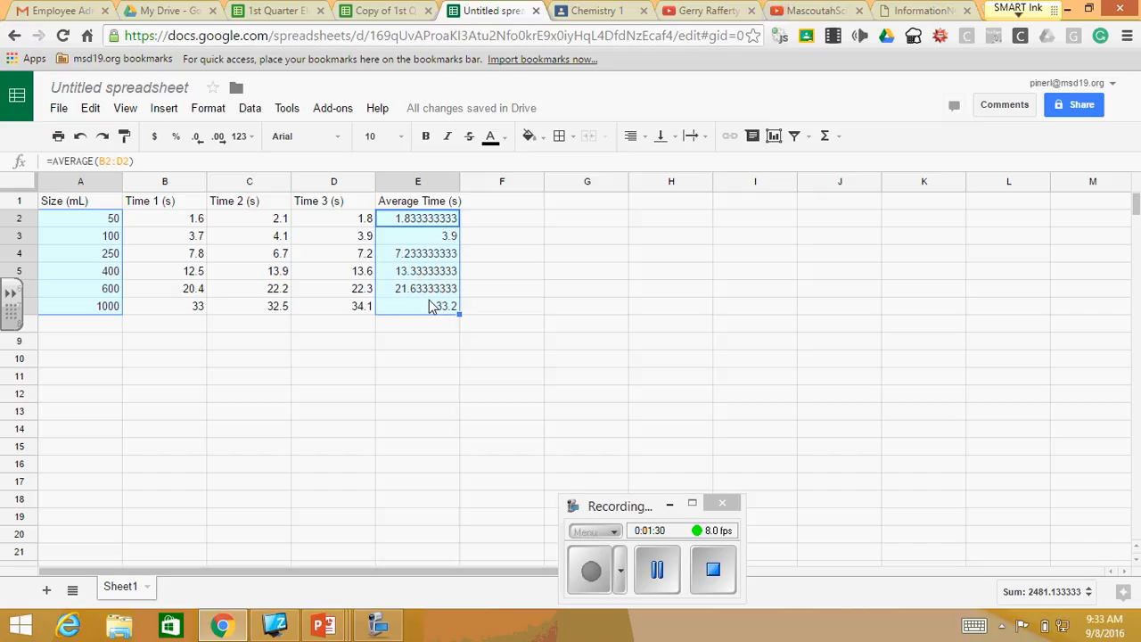
{"action": "left_click", "coordinate": [166, 112]}
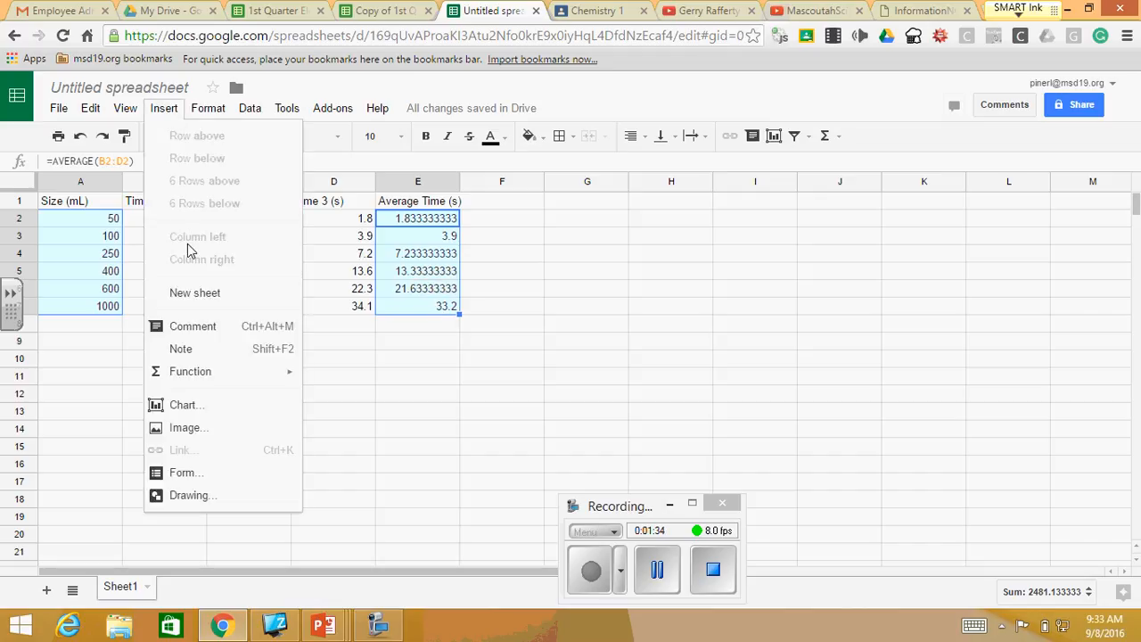
{"action": "left_click", "coordinate": [189, 408]}
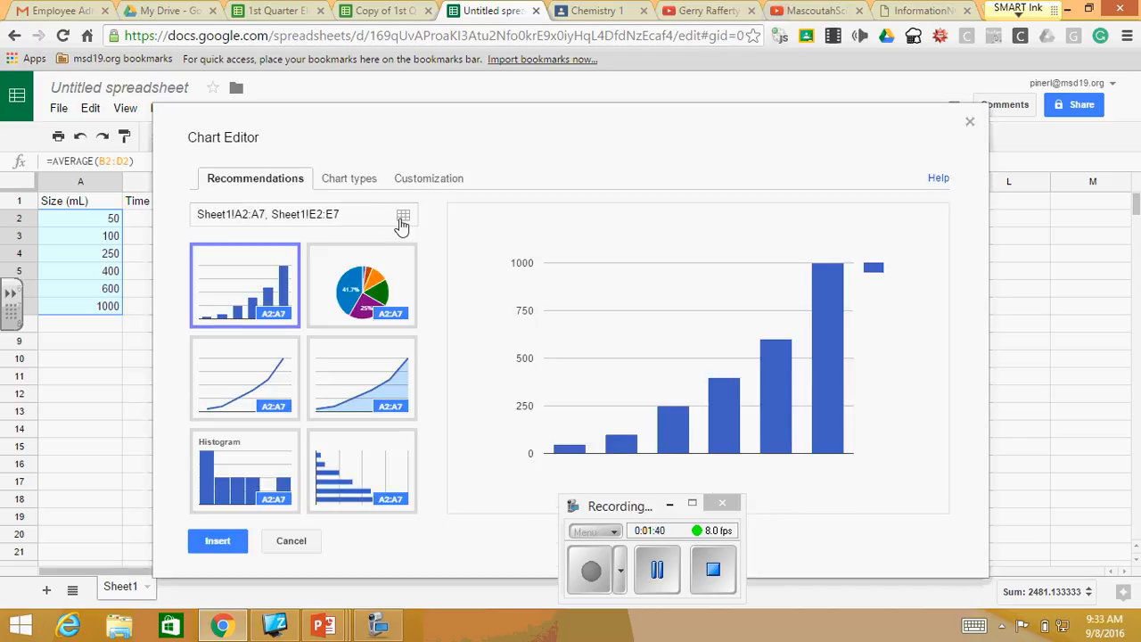
{"action": "left_click", "coordinate": [356, 183]}
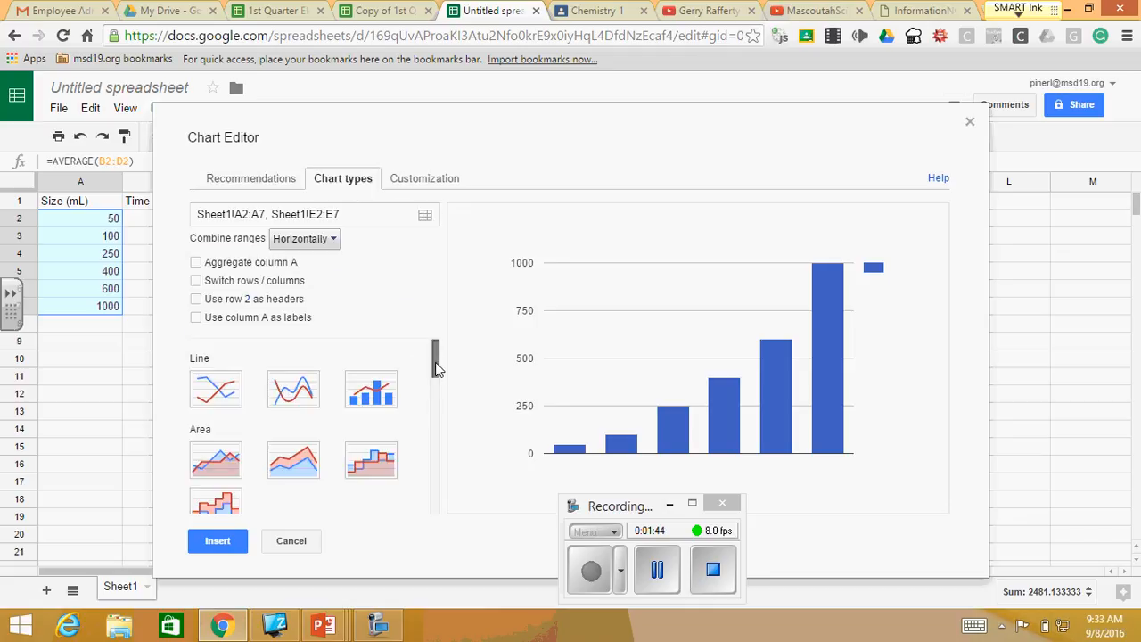
{"action": "left_click_drag", "start_coordinate": [436, 364], "coordinate": [436, 459]}
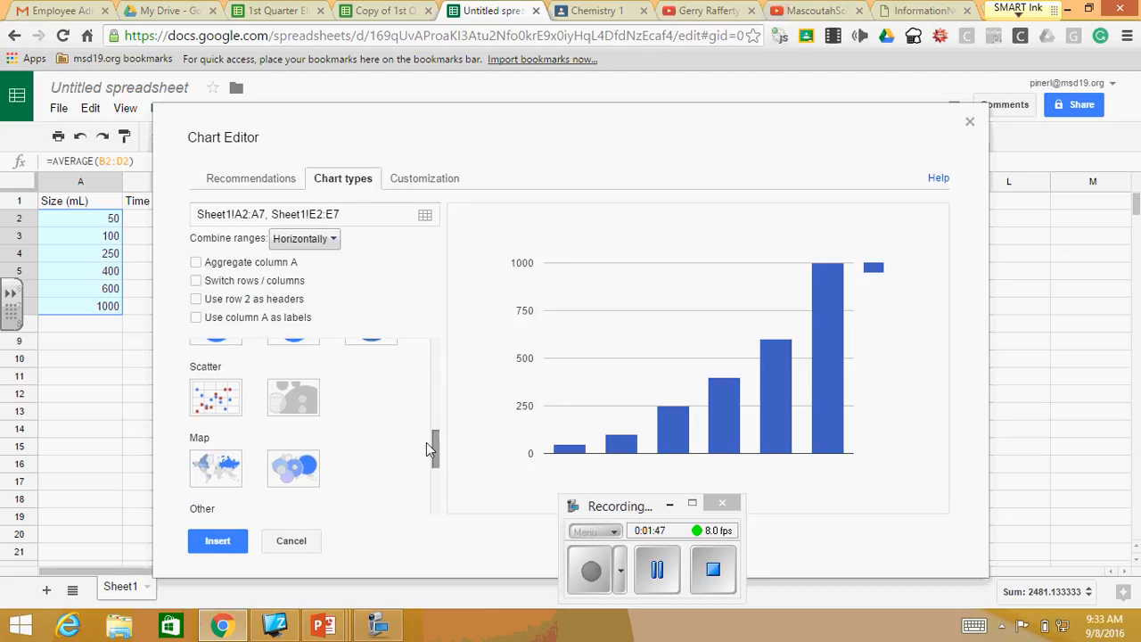
{"action": "left_click", "coordinate": [218, 401]}
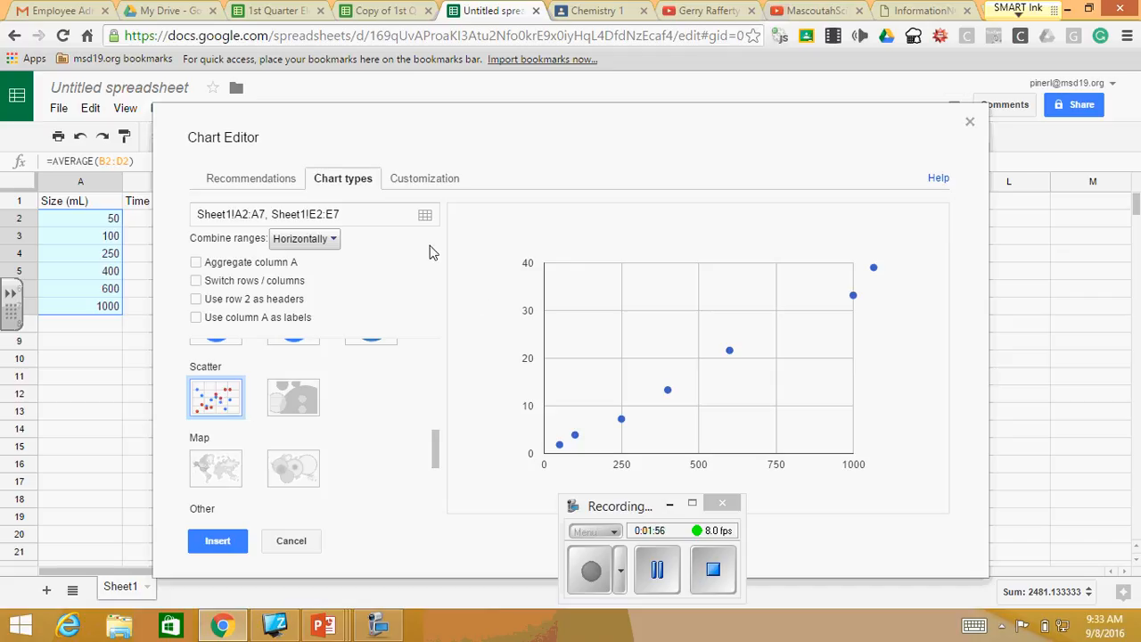
- Set the chart title to "Burning a Candle Under a Beaker"
{"action": "left_click", "coordinate": [434, 182]}
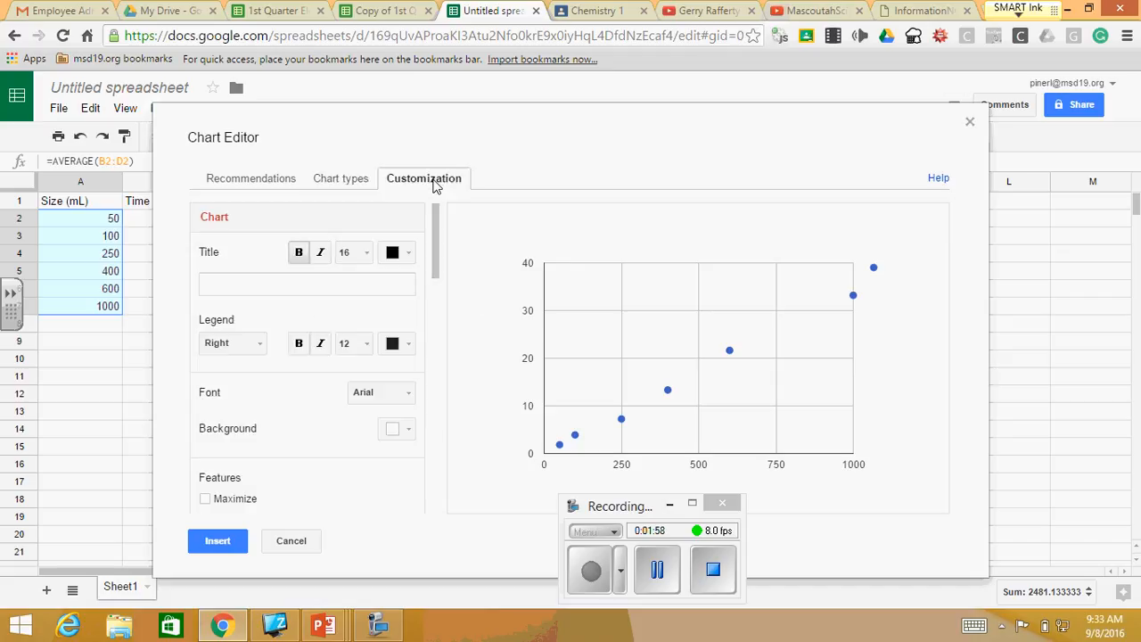
{"action": "left_click", "coordinate": [237, 286]}
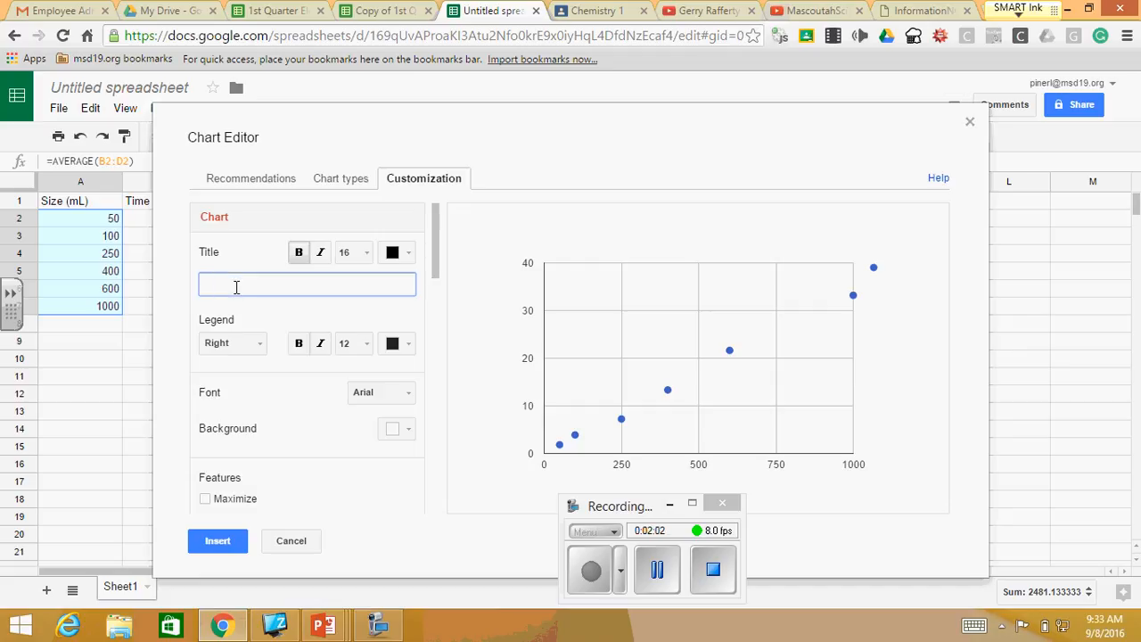
{"action": "type", "text": "Burning a Cnad"}
{"action": "type", "text": "le Under a Beaker"}
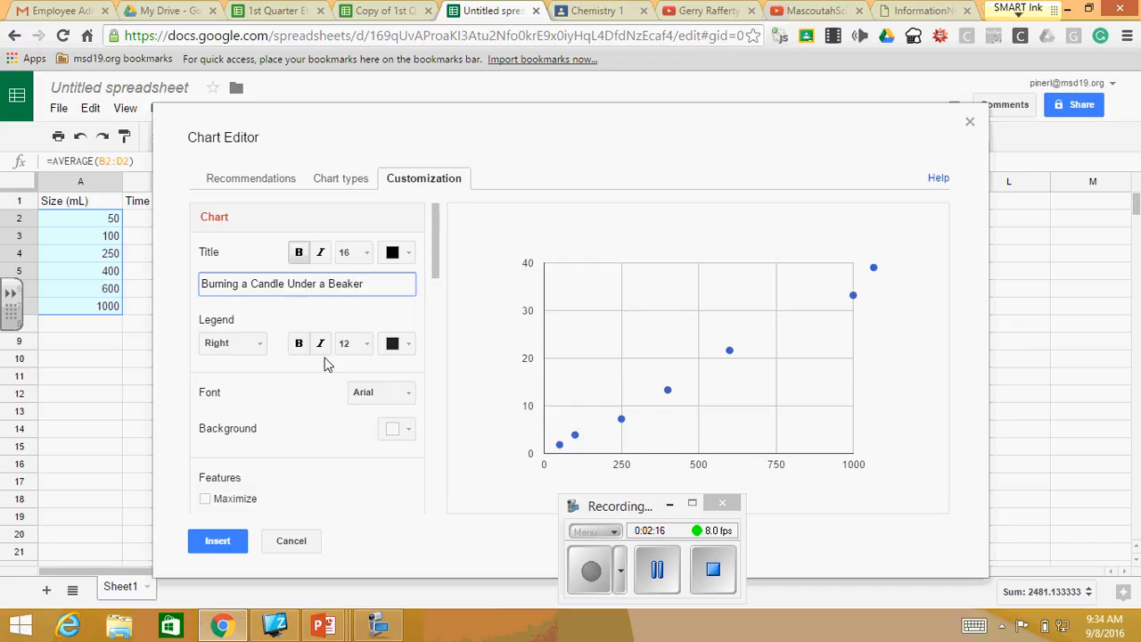
- Title the chart's horizontal axis "Beaker Size (mL)"
{"action": "left_click_drag", "start_coordinate": [437, 273], "coordinate": [442, 347]}
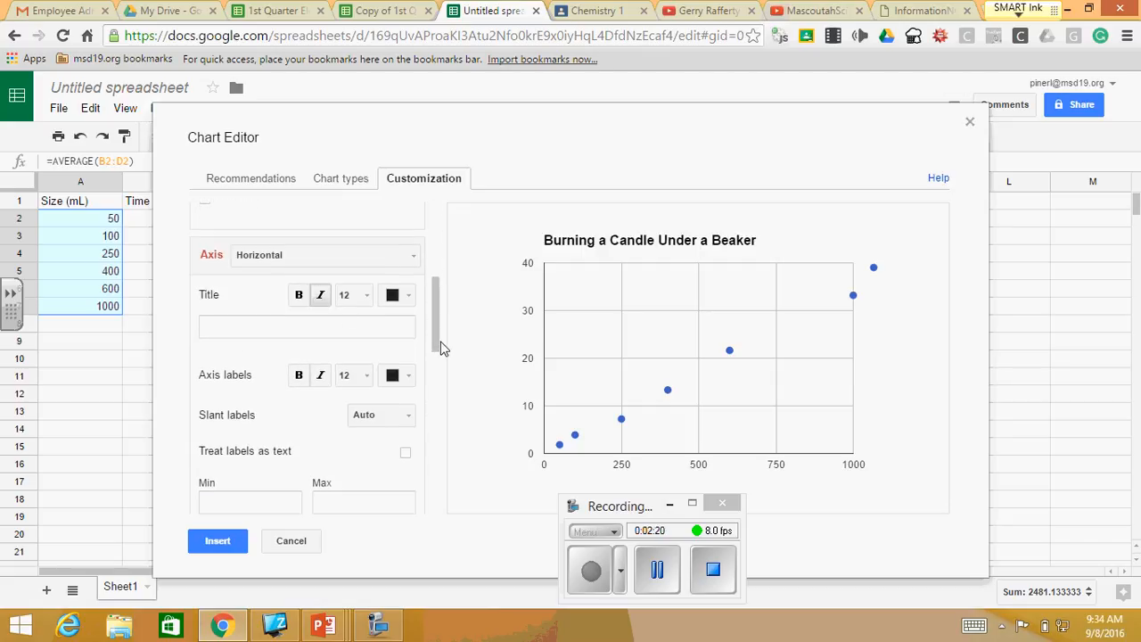
{"action": "left_click", "coordinate": [249, 330]}
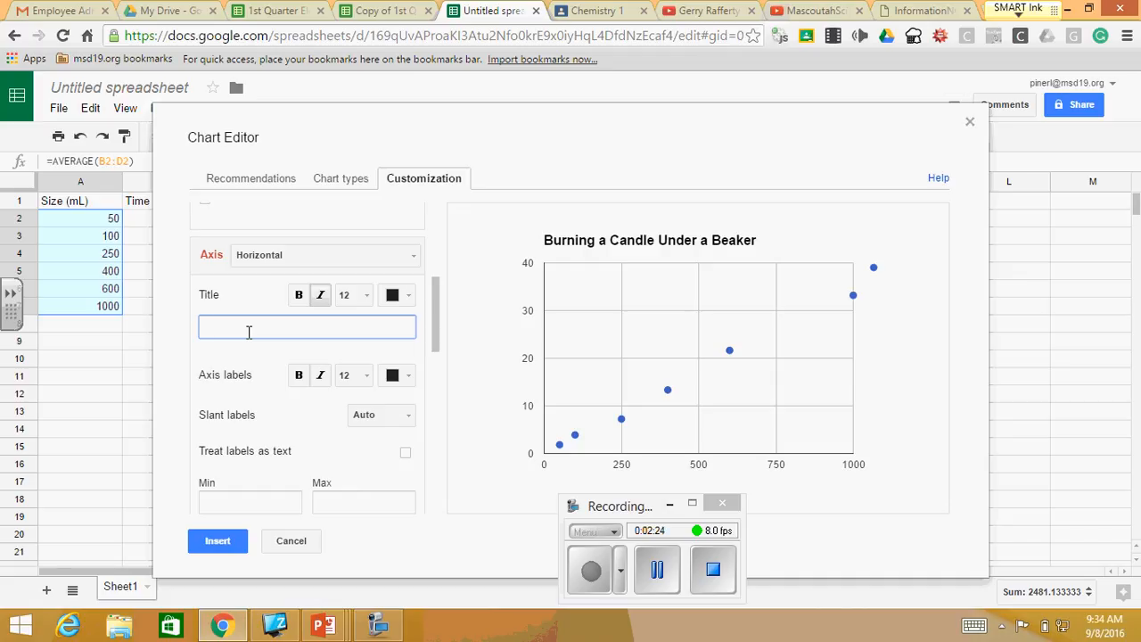
{"action": "type", "text": "Beaker Size (mL"}
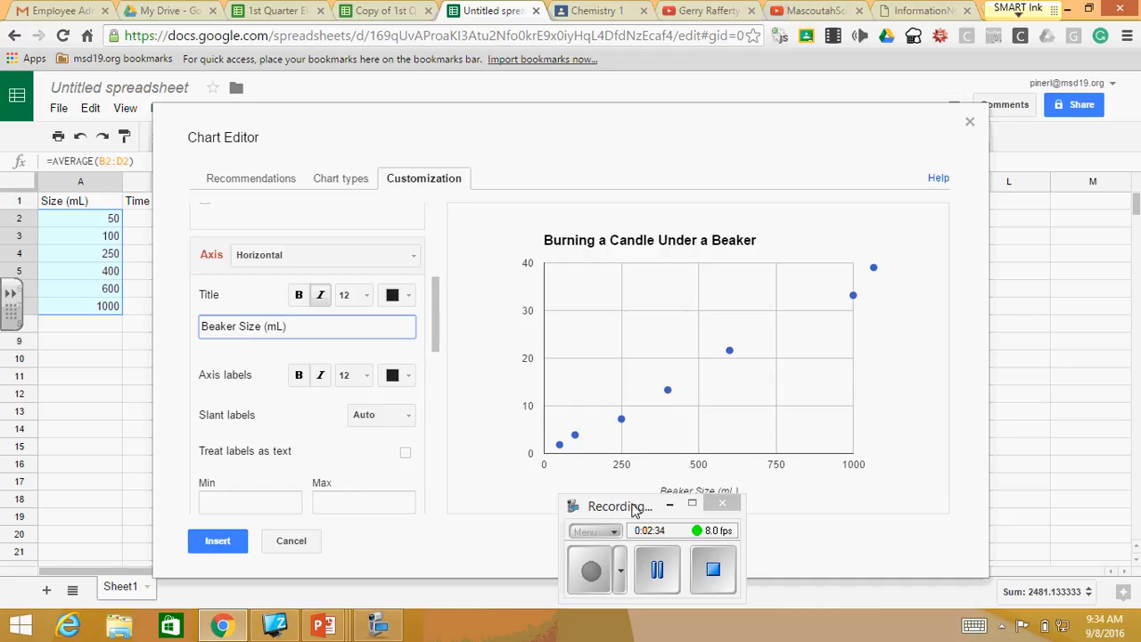
{"action": "left_click_drag", "start_coordinate": [635, 510], "coordinate": [967, 503]}
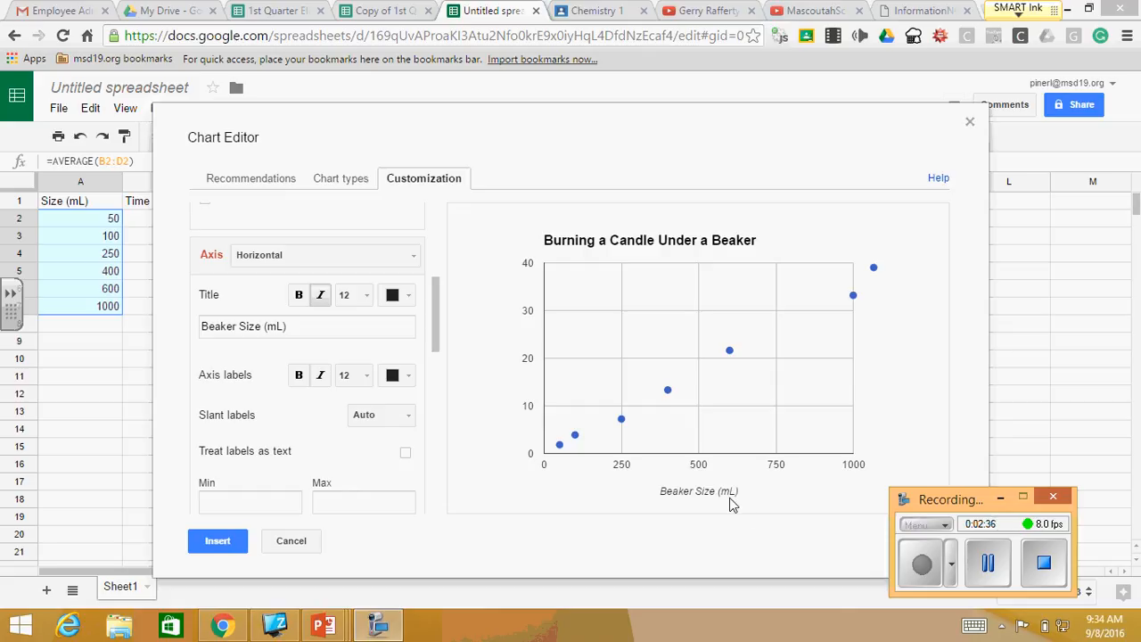
- Title the chart's left vertical axis "Time (s)"
{"action": "left_click", "coordinate": [414, 258]}
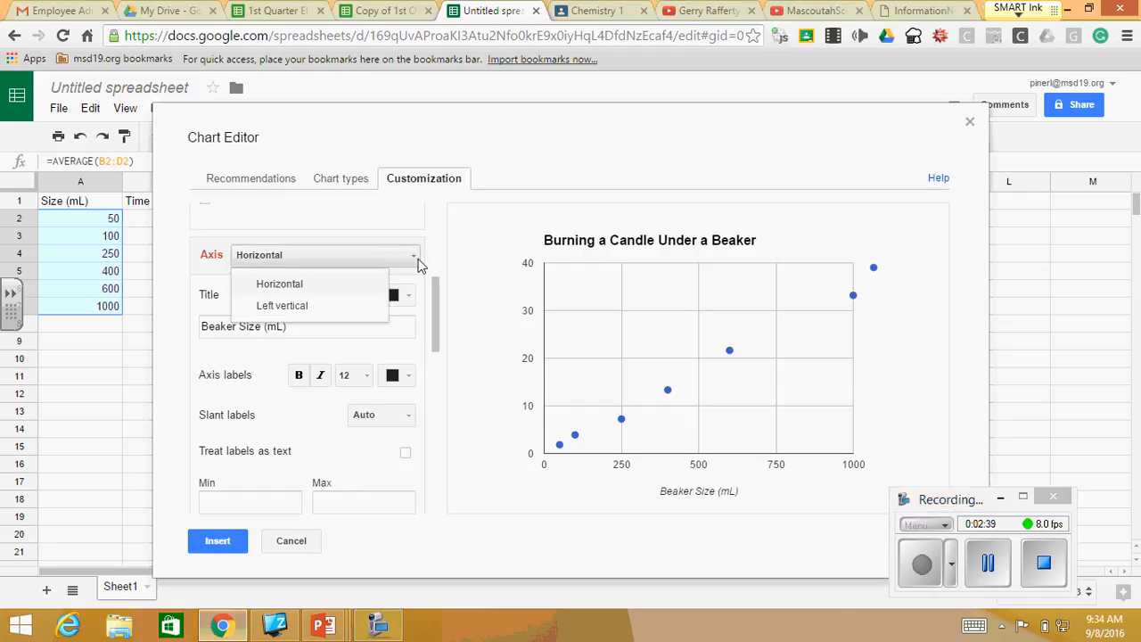
{"action": "left_click", "coordinate": [296, 307]}
{"action": "left_click", "coordinate": [268, 329]}
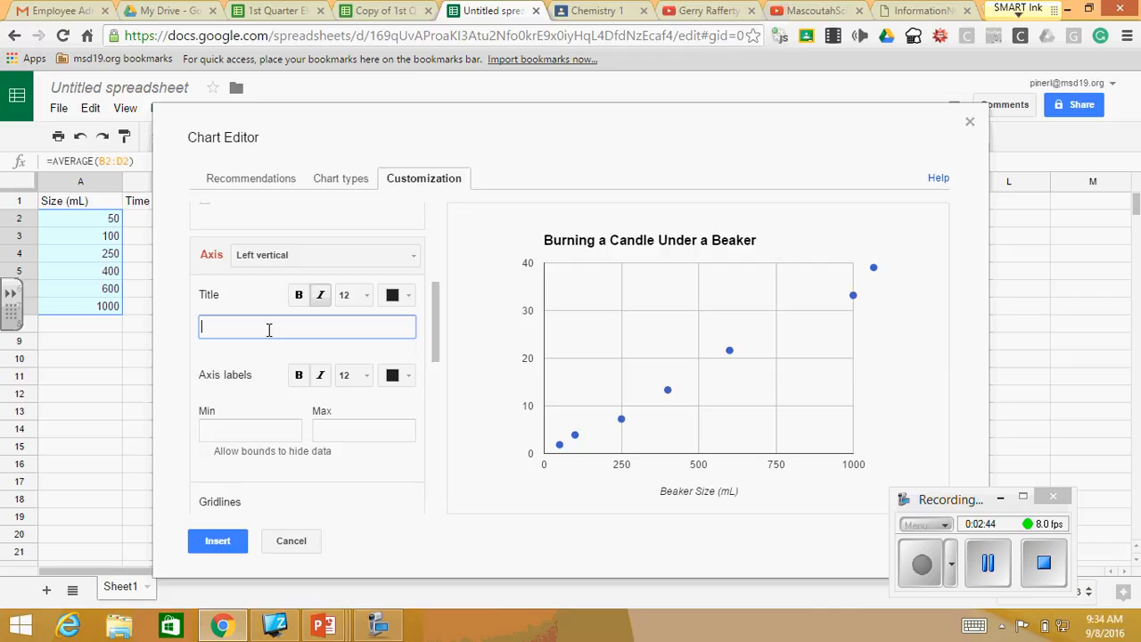
{"action": "type", "text": "Time (s"}
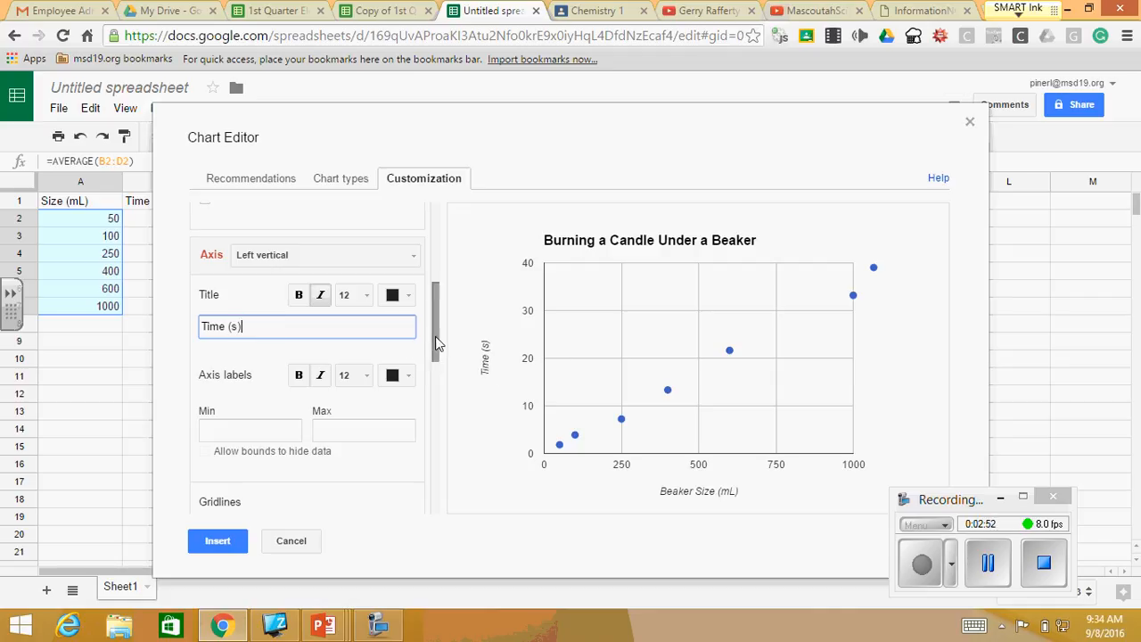
- Add a linear trendline to the data series and label it with its equation
{"action": "left_click_drag", "start_coordinate": [439, 344], "coordinate": [436, 507]}
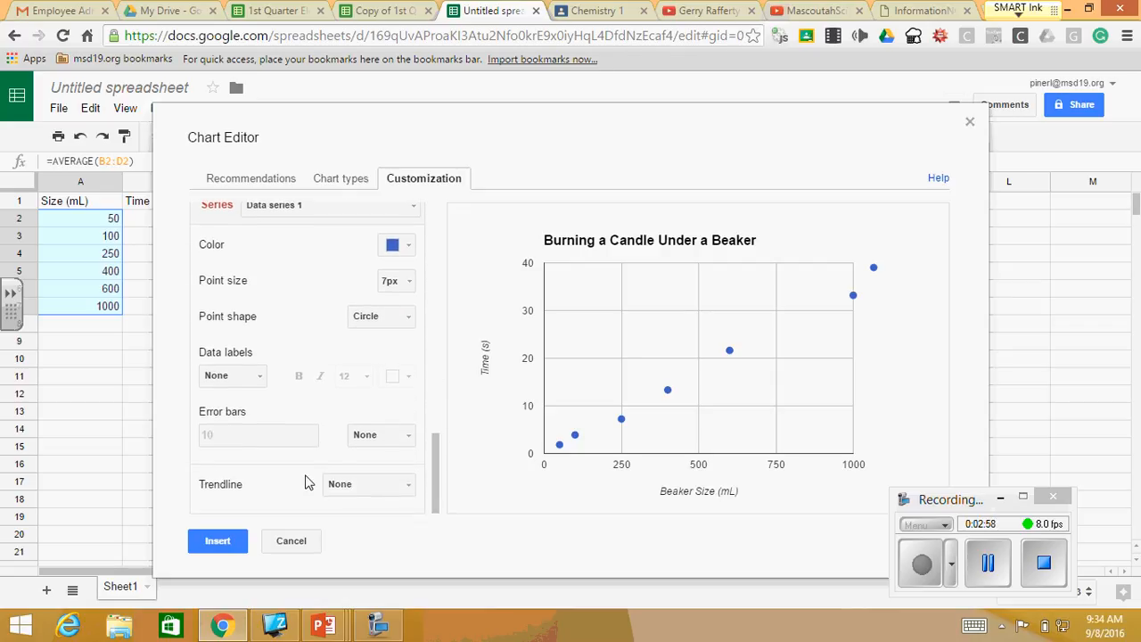
{"action": "left_click", "coordinate": [410, 489]}
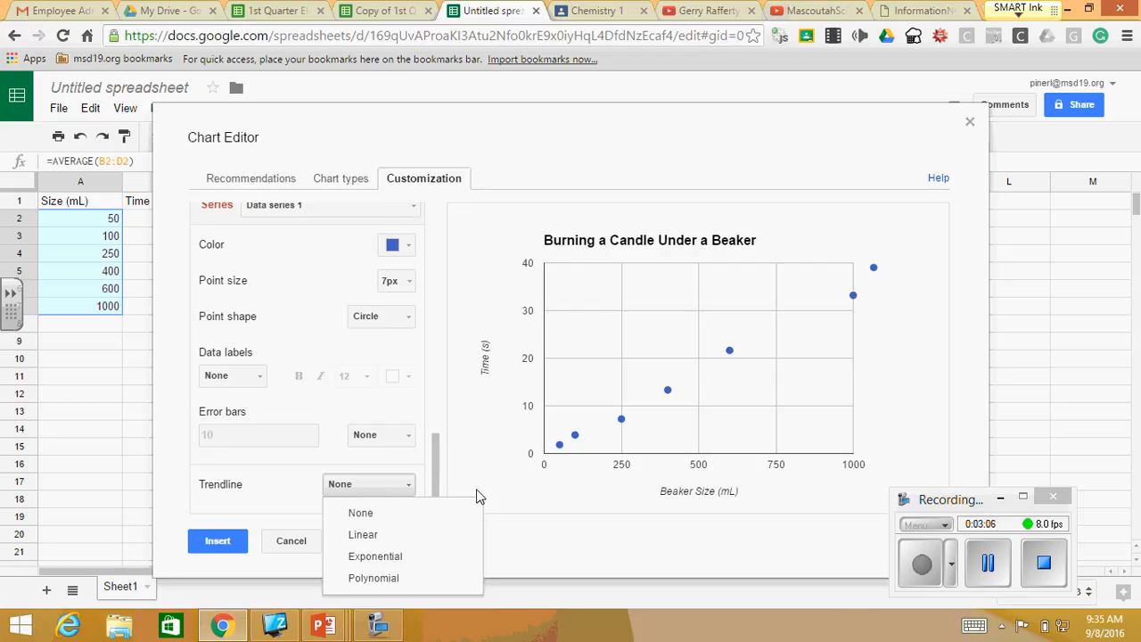
{"action": "left_click", "coordinate": [369, 537]}
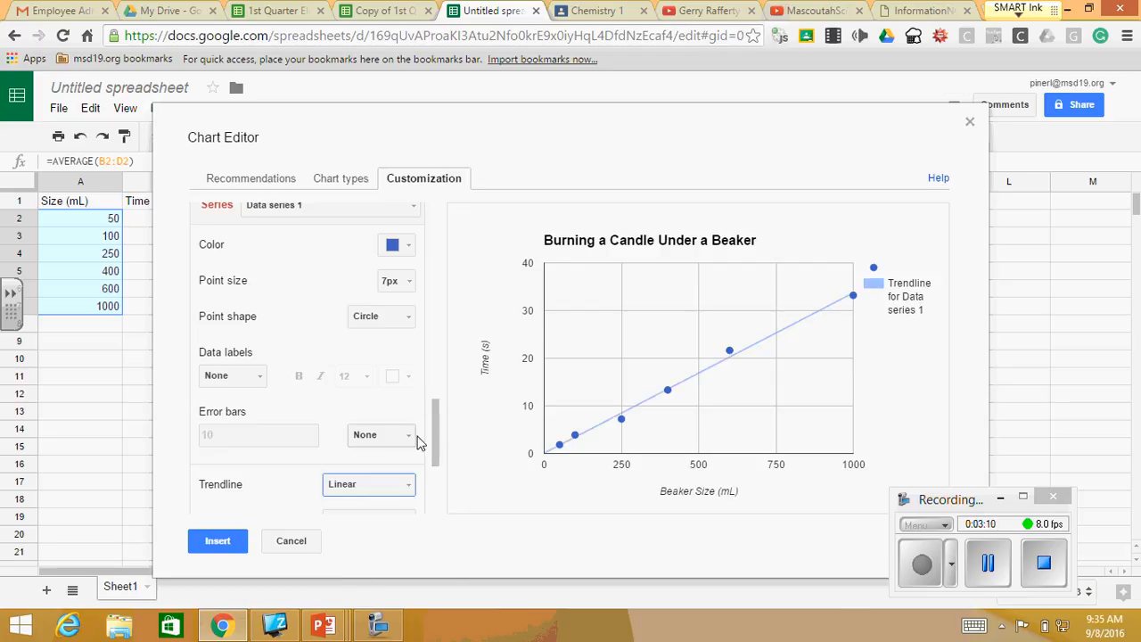
{"action": "left_click_drag", "start_coordinate": [437, 437], "coordinate": [444, 489]}
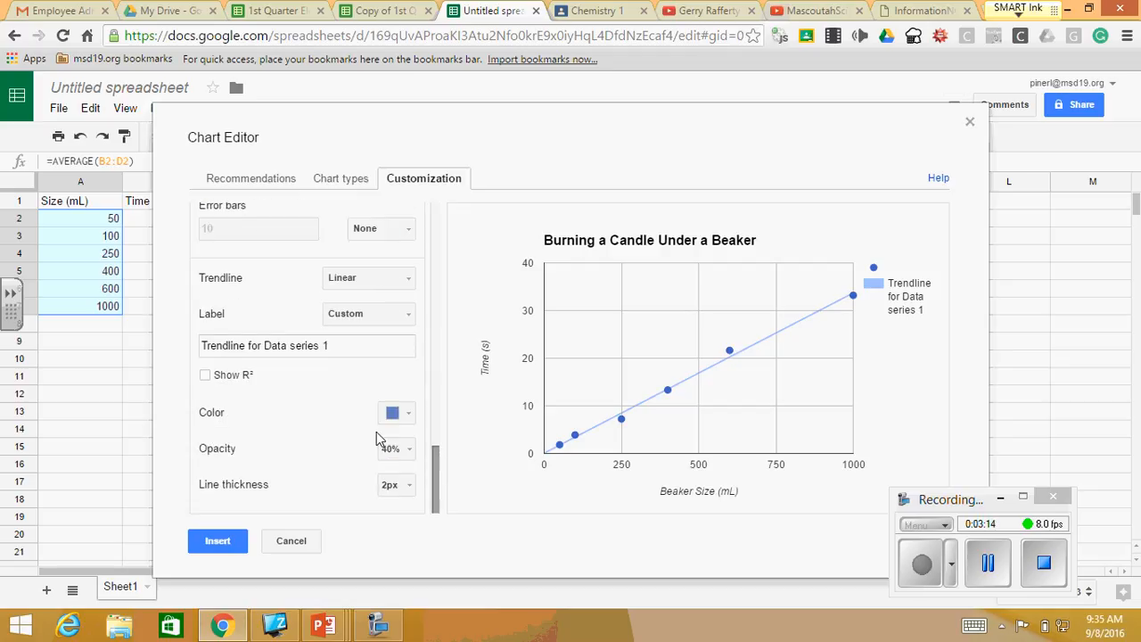
{"action": "left_click", "coordinate": [410, 318]}
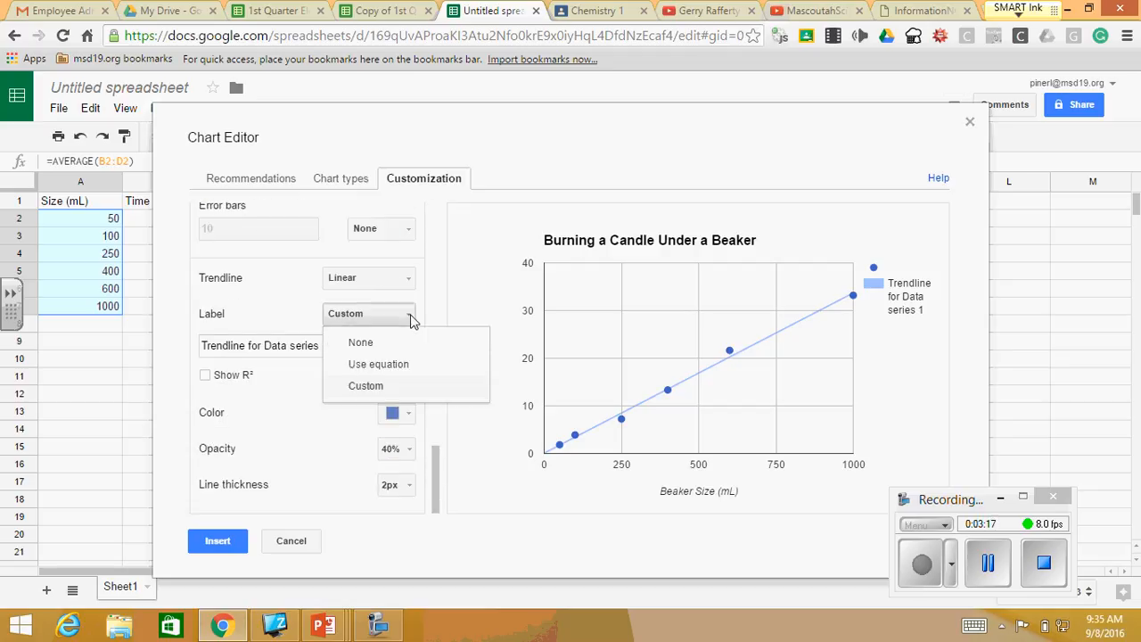
{"action": "left_click", "coordinate": [397, 366]}
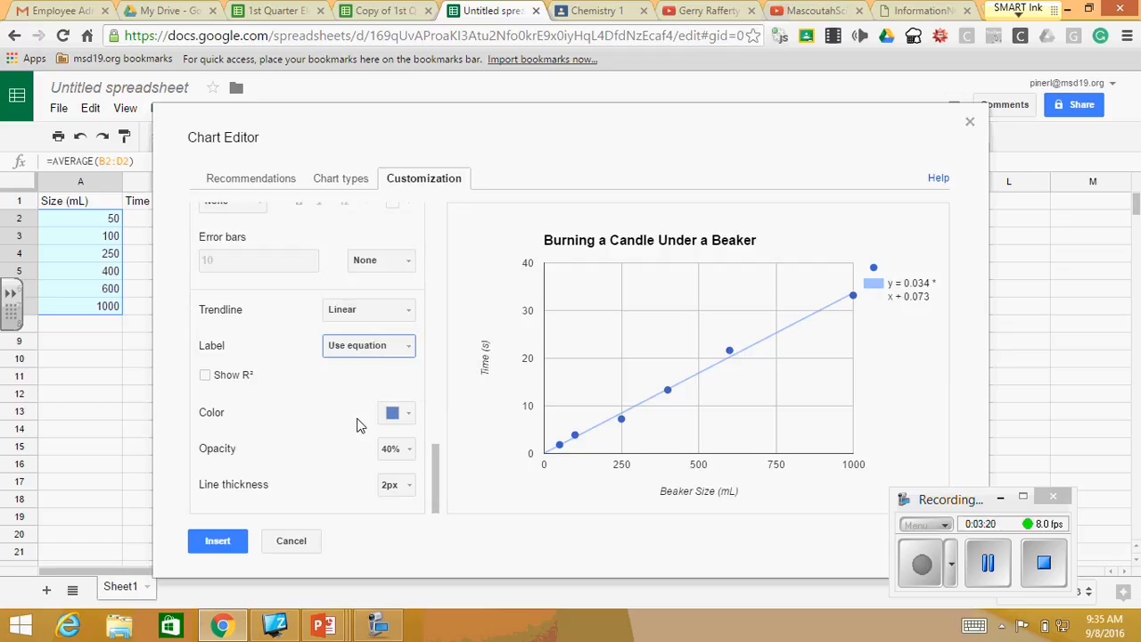
- Insert the customized scatter chart and move it to its own sheet, switching between the data sheet and the chart sheet
{"action": "left_click", "coordinate": [218, 541]}
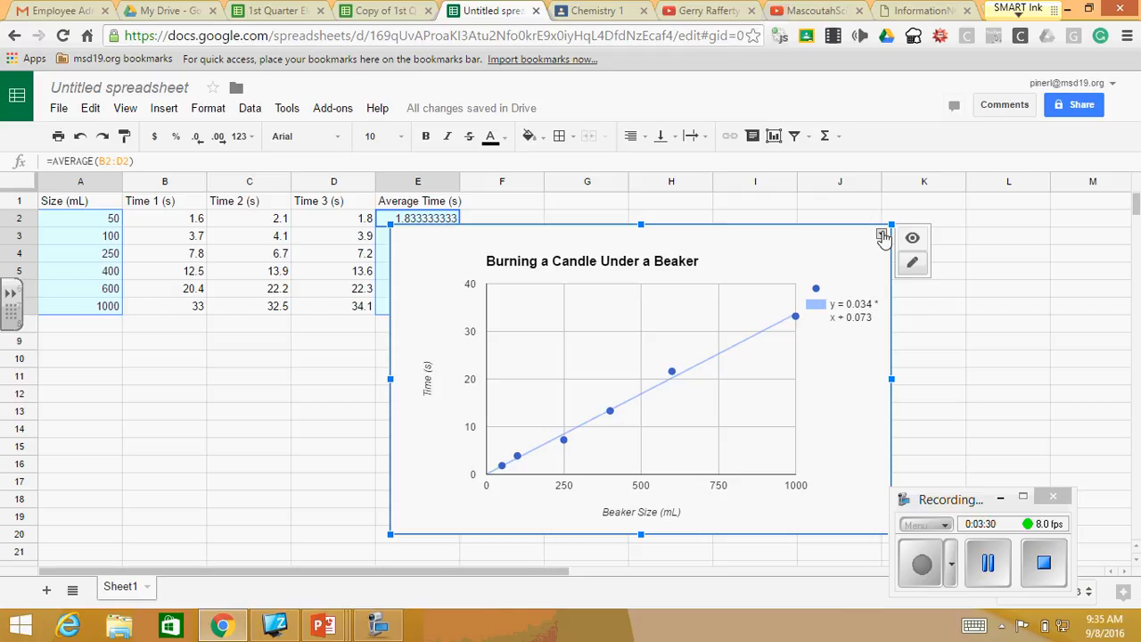
{"action": "left_click", "coordinate": [880, 234]}
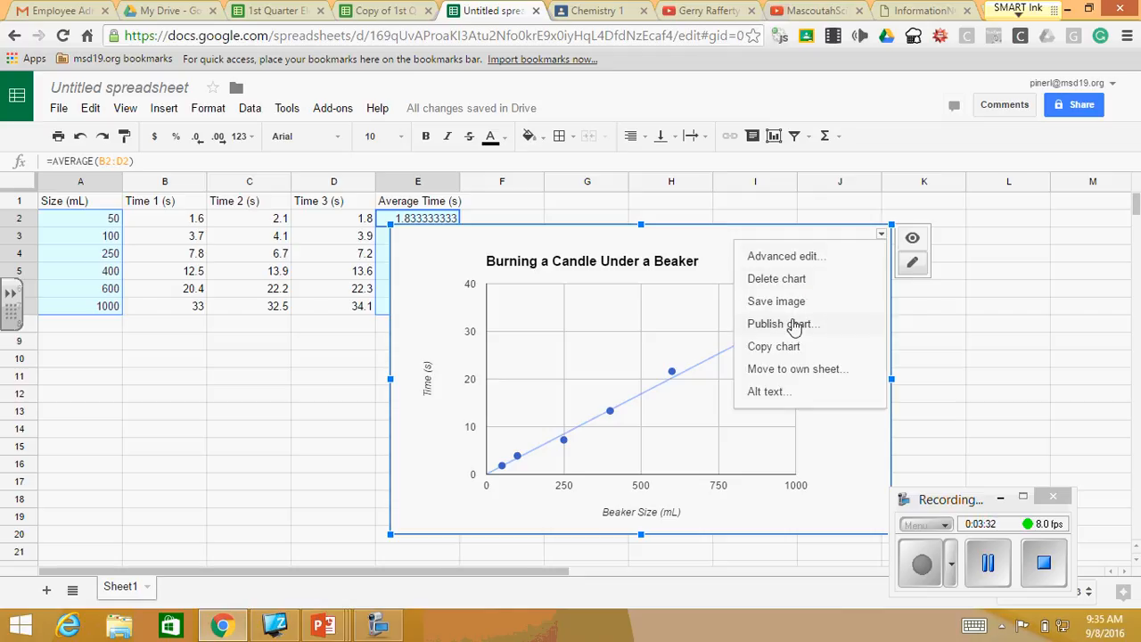
{"action": "left_click", "coordinate": [795, 369]}
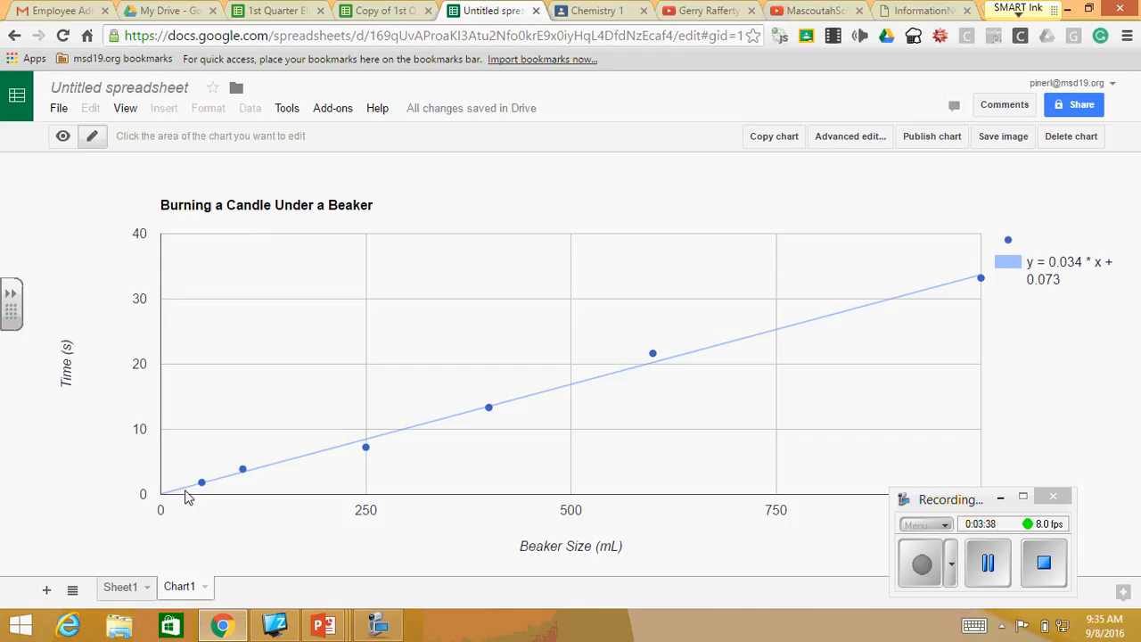
{"action": "left_click", "coordinate": [121, 587]}
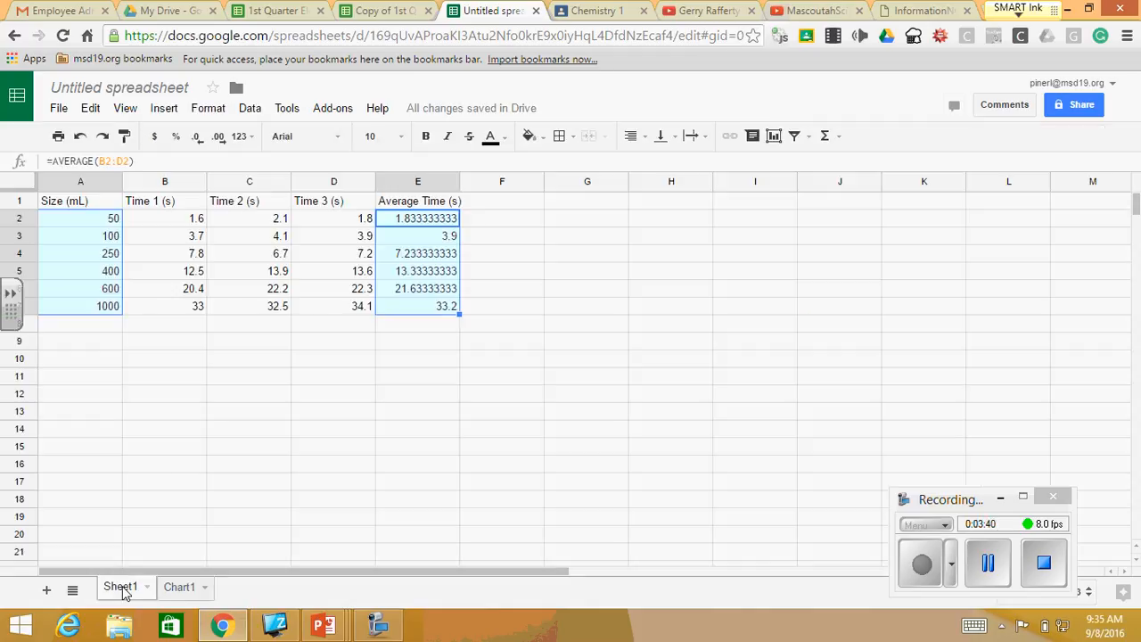
{"action": "left_click", "coordinate": [180, 590]}
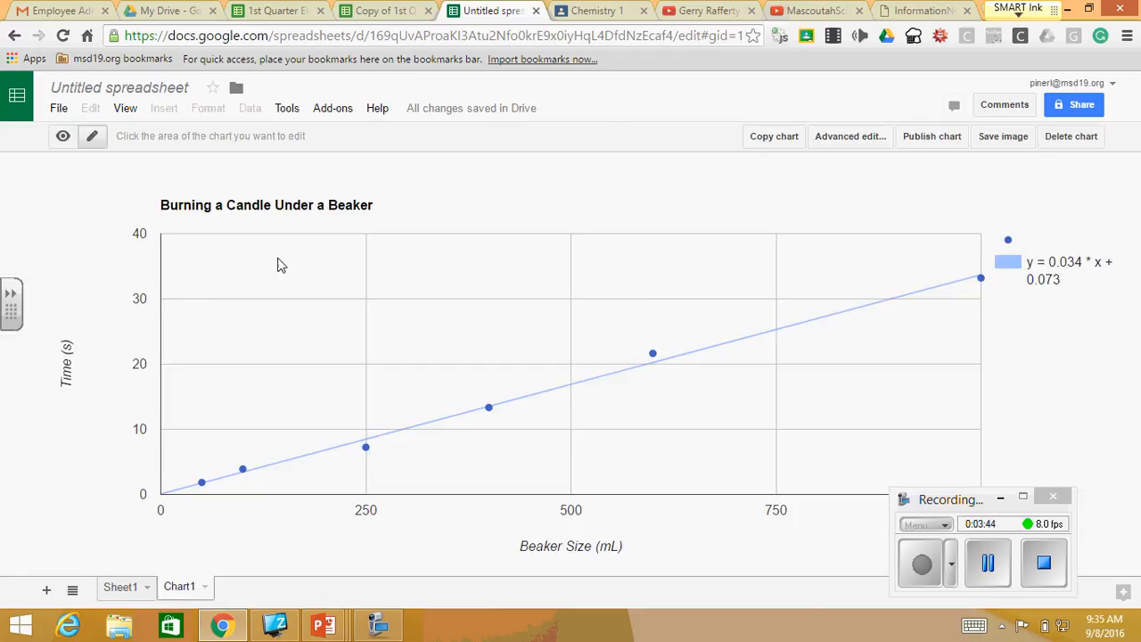